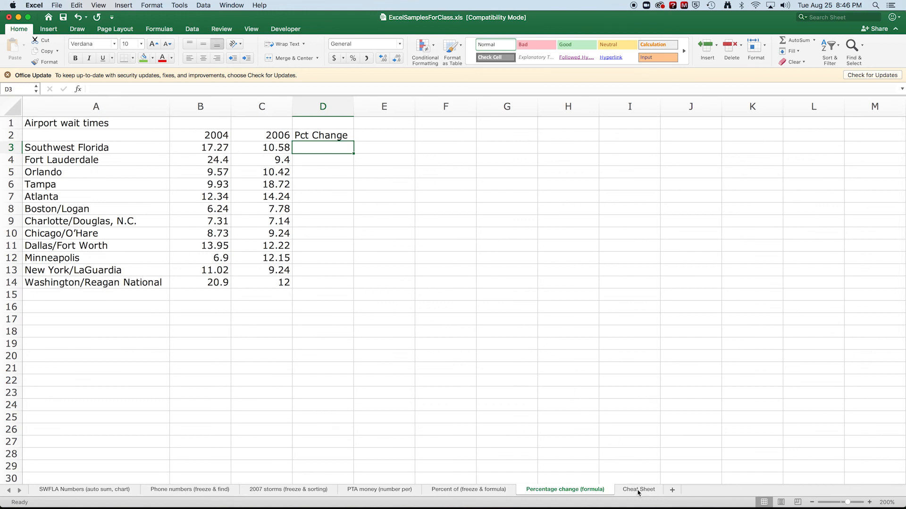
# - Examine the percent change example on the Cheat Sheet worksheet, including its old and new values and the formula in C6
pyautogui.click(639, 489)
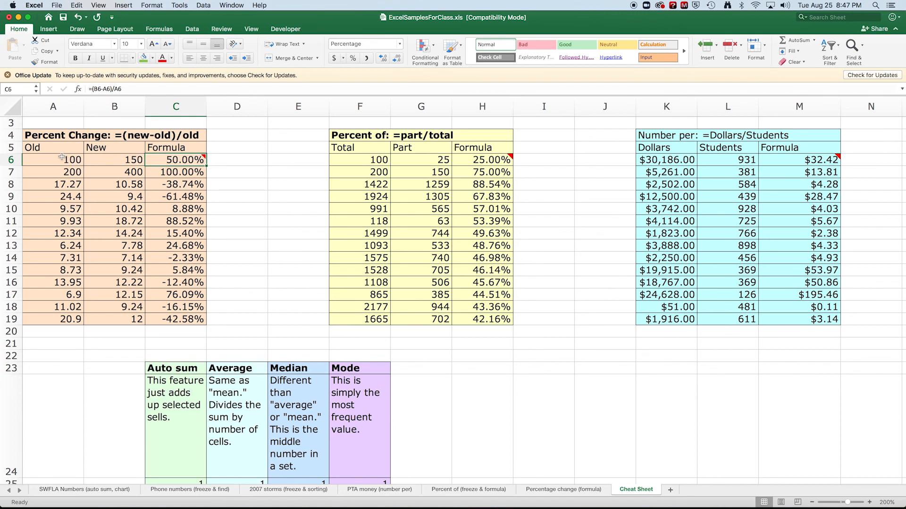
pyautogui.moveTo(59, 160); pyautogui.dragTo(115, 177)
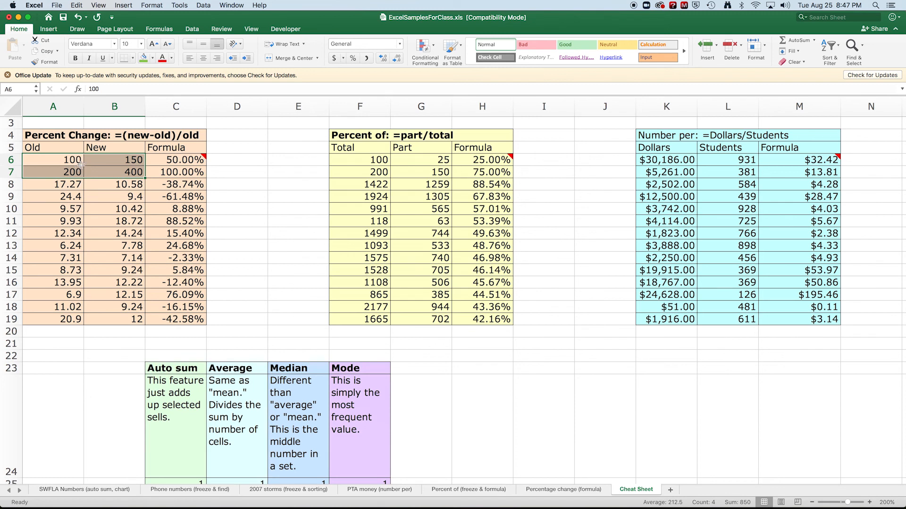
pyautogui.moveTo(163, 160)
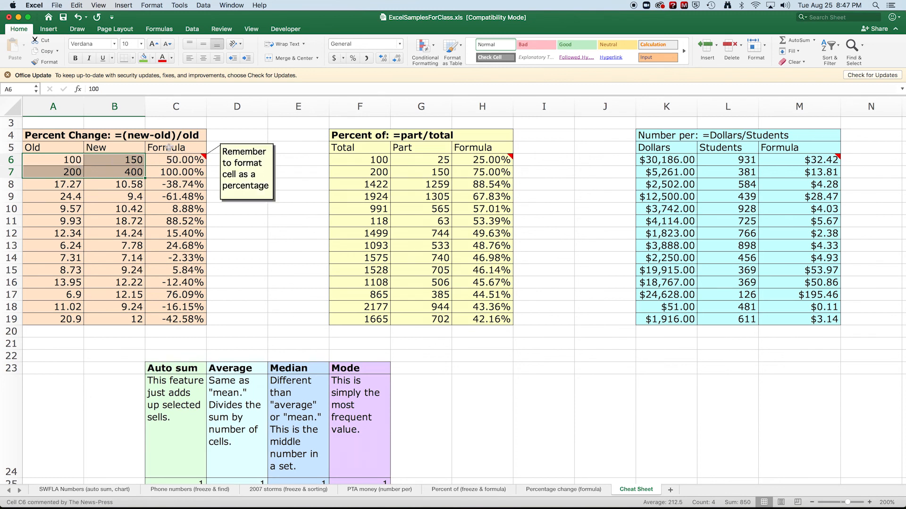
pyautogui.click(168, 160)
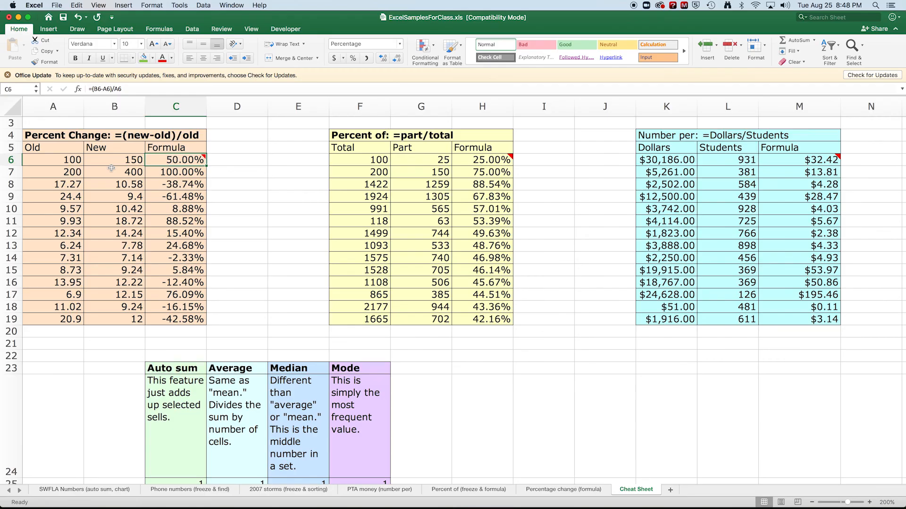
# - On the Percentage change (formula) worksheet, enter =(C3-B3)/B3 in D3 for Southwest Florida
pyautogui.click(551, 491)
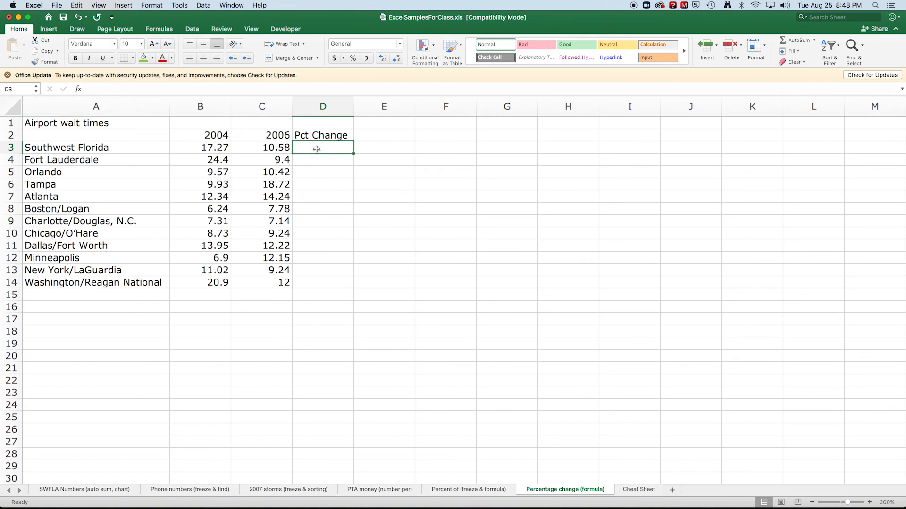
pyautogui.click(103, 88)
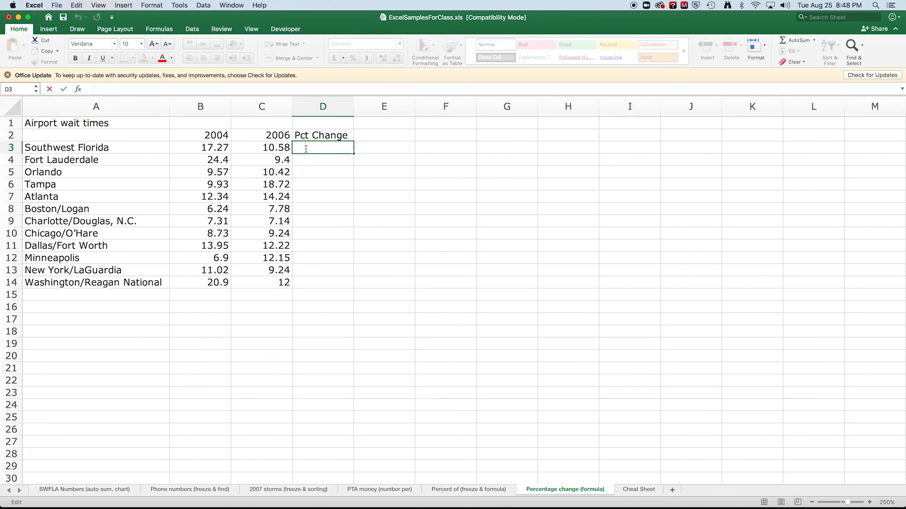
pyautogui.write('=(')
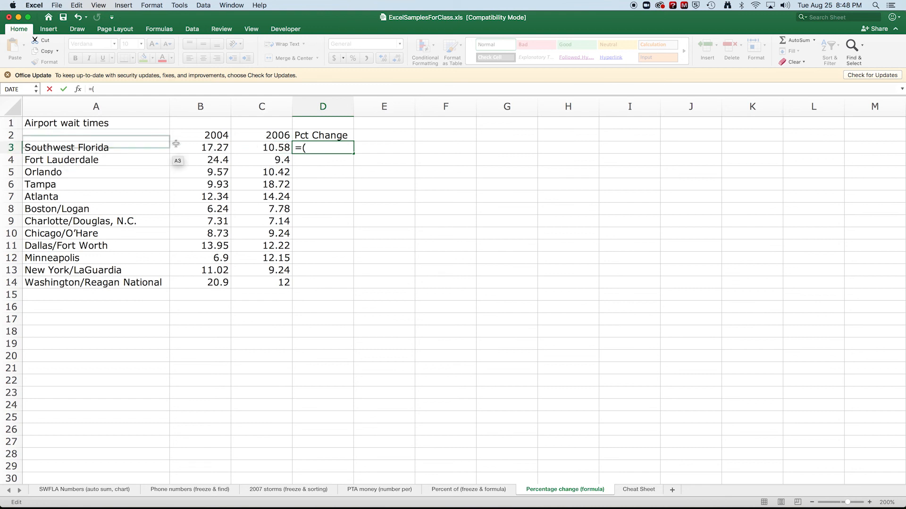
pyautogui.click(270, 149)
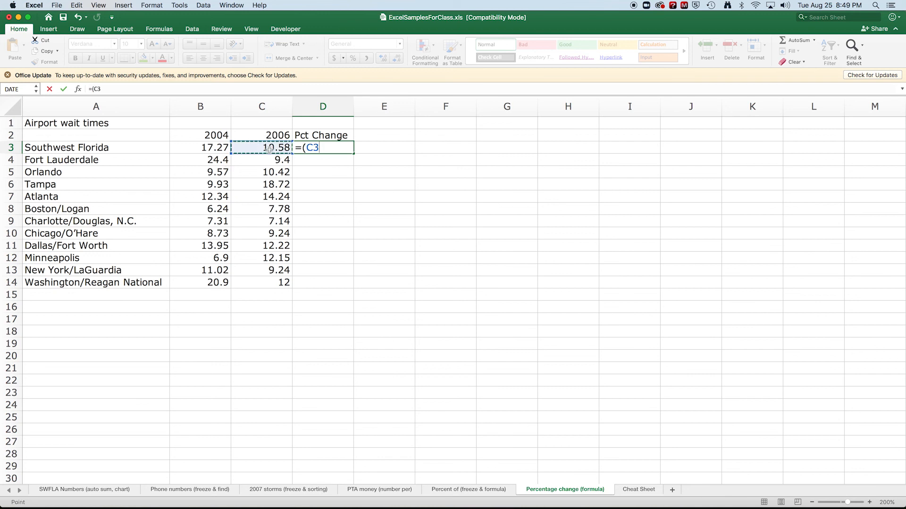
pyautogui.write('-')
pyautogui.click(216, 149)
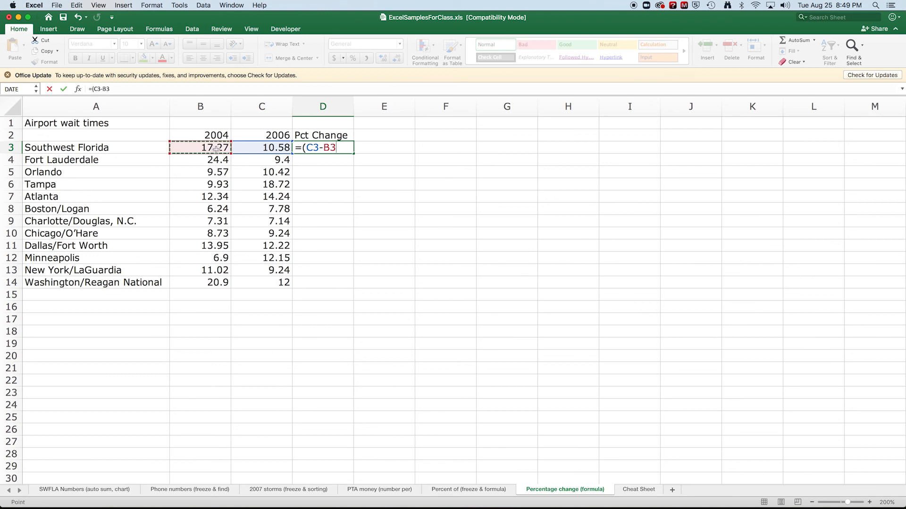
pyautogui.write(')/')
pyautogui.click(203, 148)
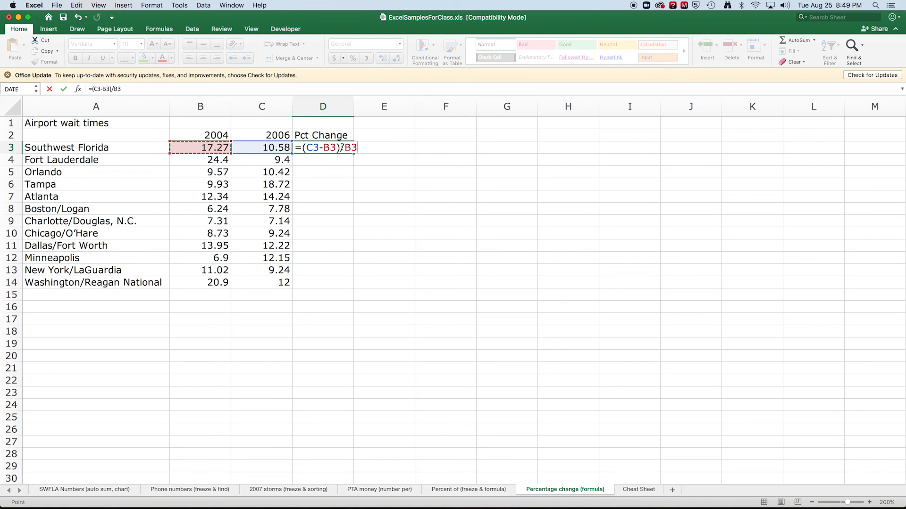
pyautogui.press('Return')
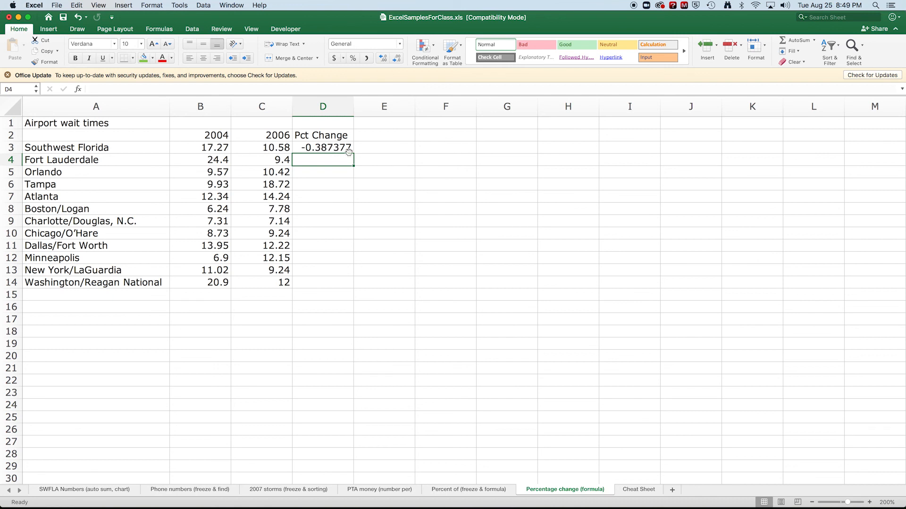
# - Format the Southwest Florida percent change cell D3 as Percentage with 1 decimal place
pyautogui.click(325, 146)
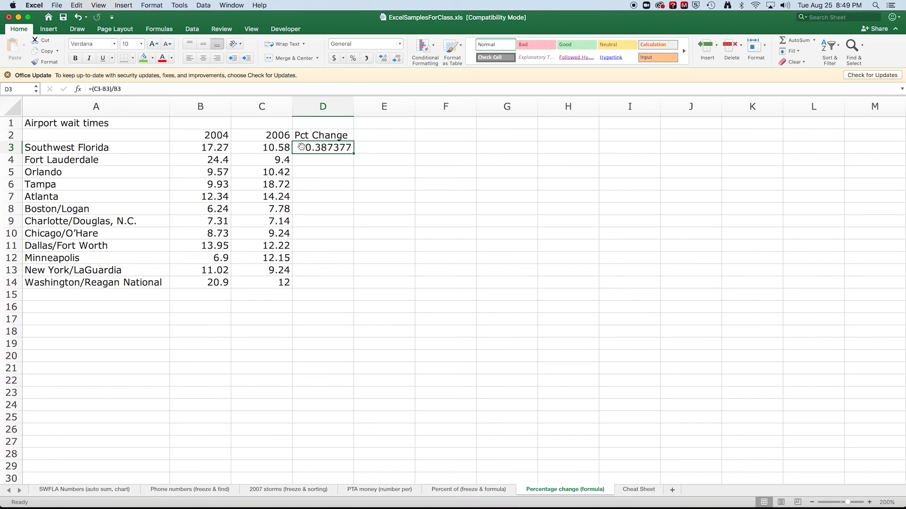
pyautogui.click(152, 4)
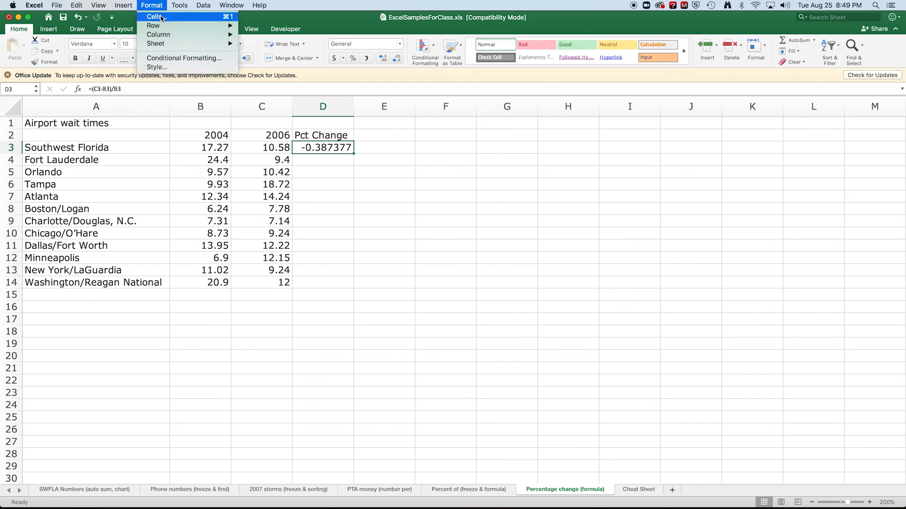
pyautogui.click(161, 18)
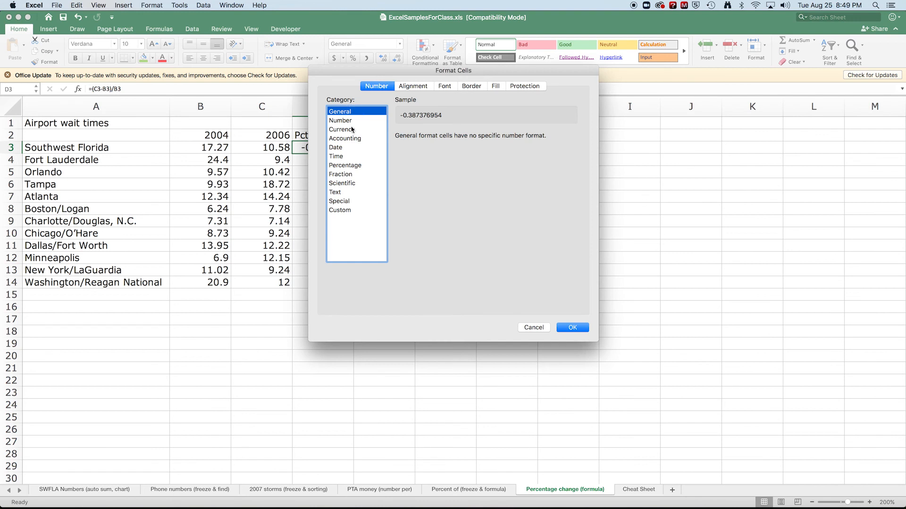
pyautogui.click(347, 121)
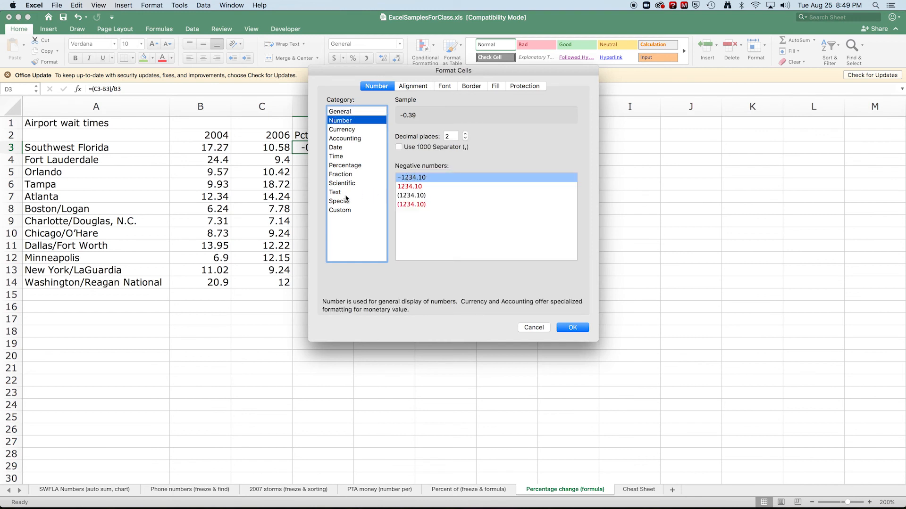
pyautogui.click(346, 166)
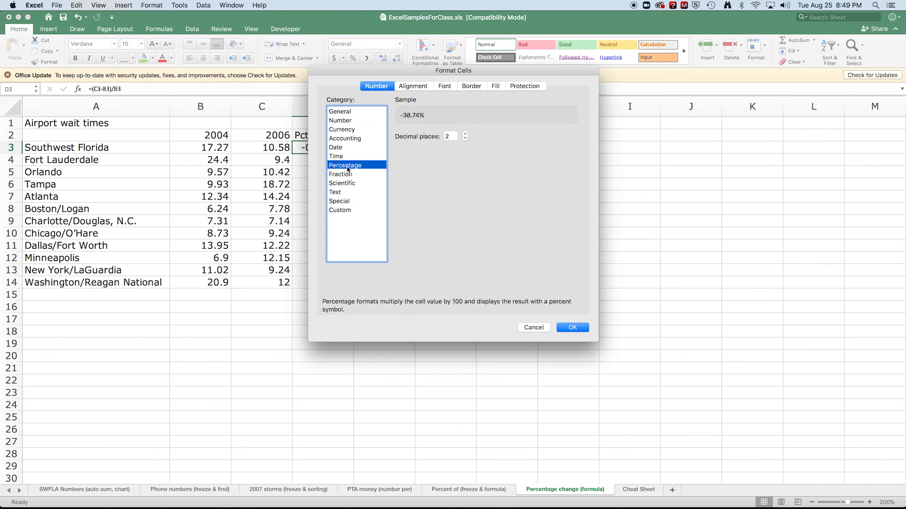
pyautogui.click(465, 138)
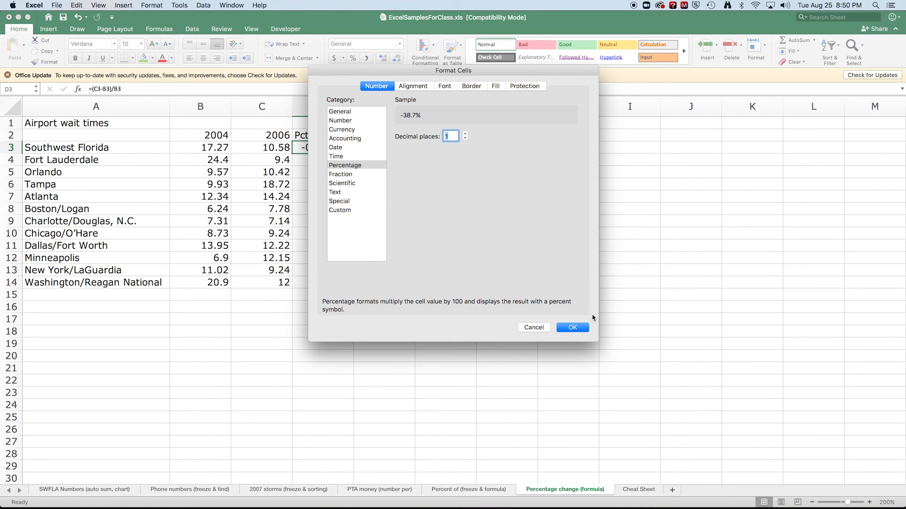
pyautogui.click(581, 331)
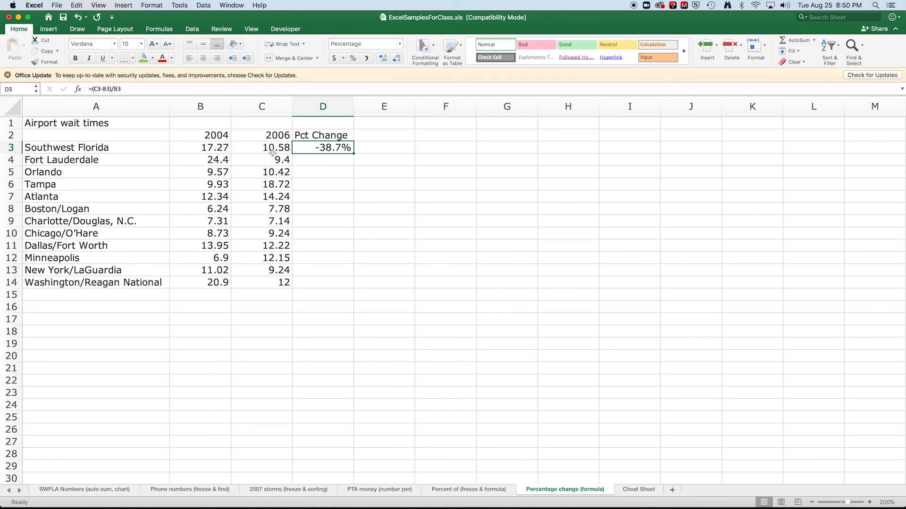
# - Switch to Chrome and calculate the percentage change with V1 as 17.21 and V2 as 10.58 in the CalculatorSoup calculator
pyautogui.moveTo(455, 507)
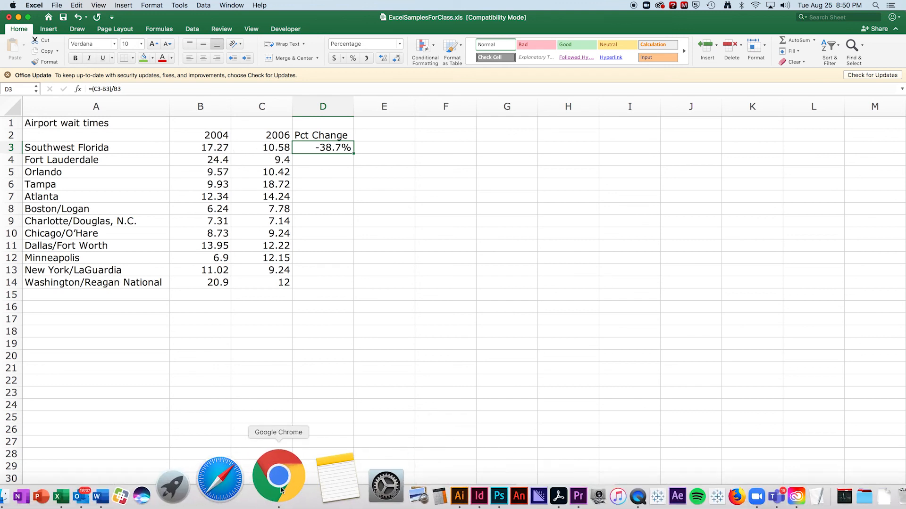
pyautogui.click(281, 491)
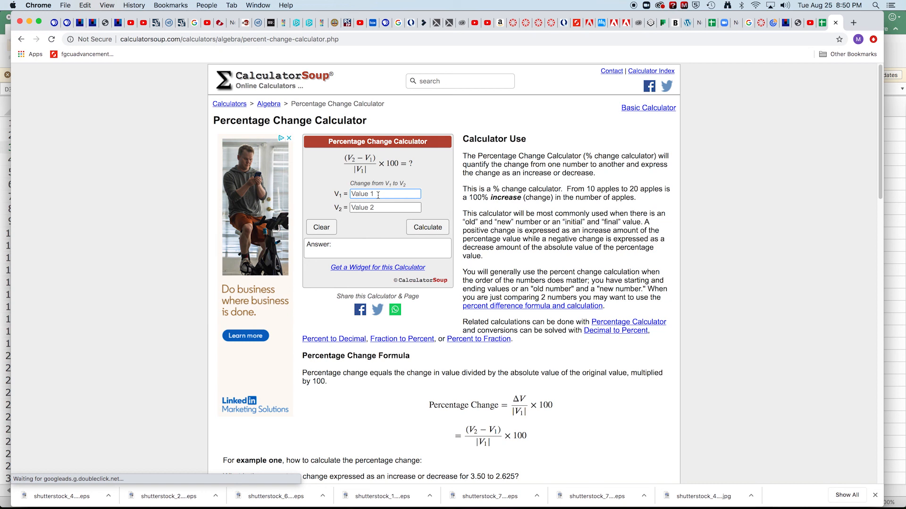
pyautogui.write('17.21')
pyautogui.click(386, 209)
pyautogui.write('10.58')
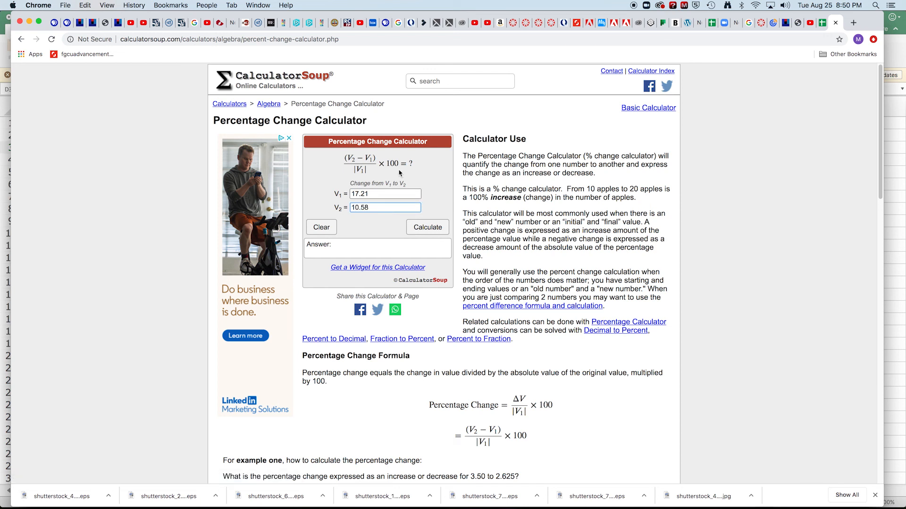
pyautogui.click(430, 229)
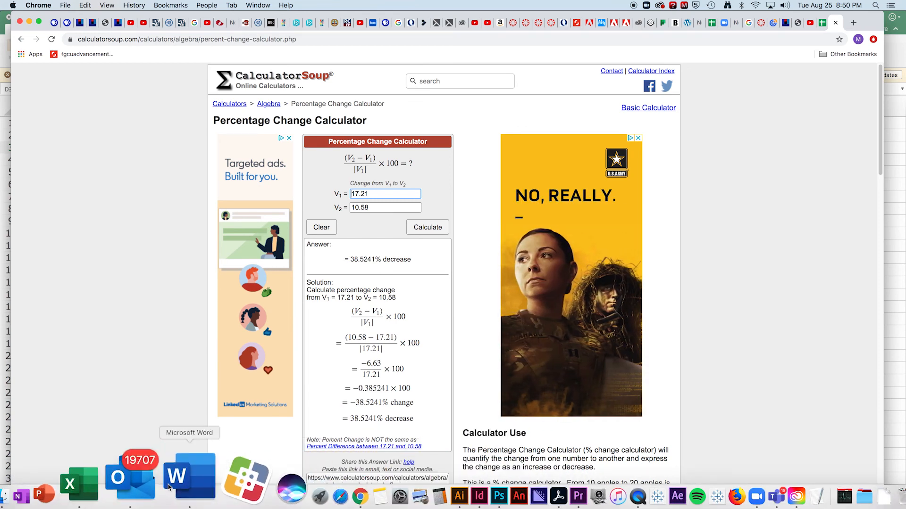
# - Switch between Excel and Chrome to compare the Southwest Florida values and percent change with the calculator's entries and answer
pyautogui.click(144, 486)
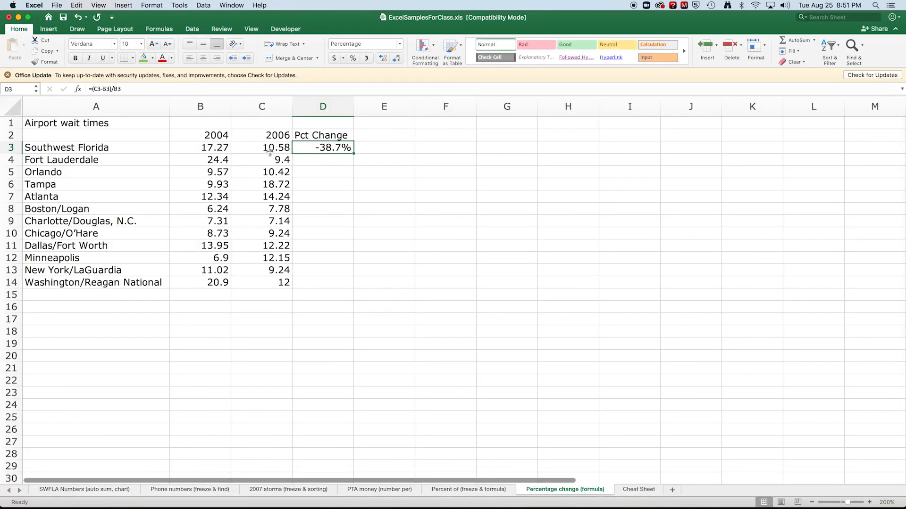
pyautogui.moveTo(257, 505)
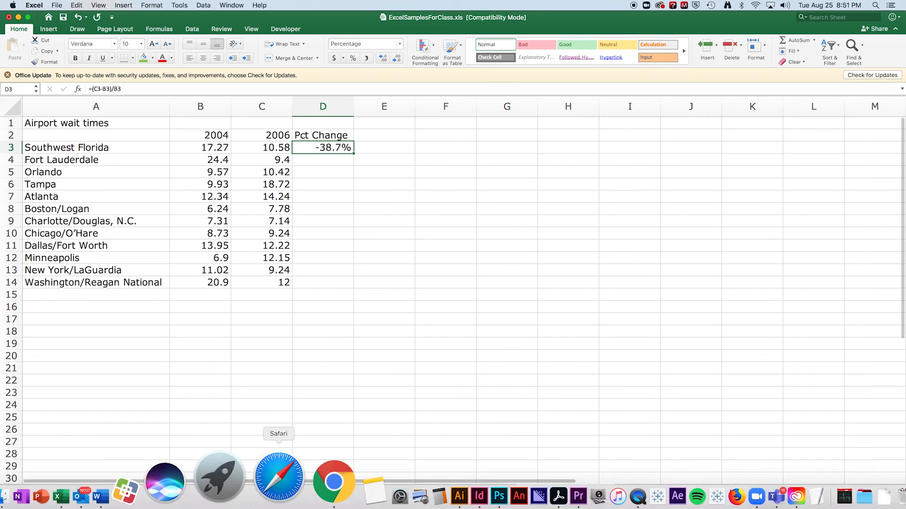
pyautogui.click(279, 494)
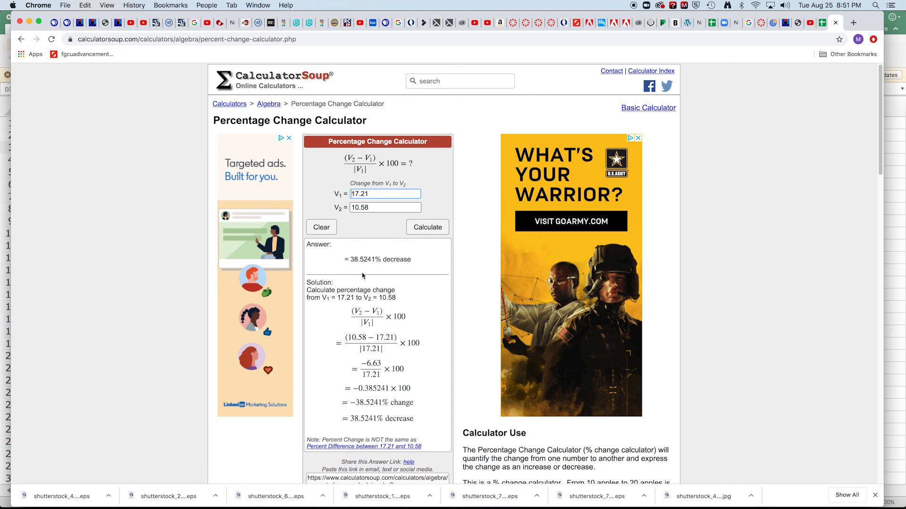
pyautogui.moveTo(300, 508)
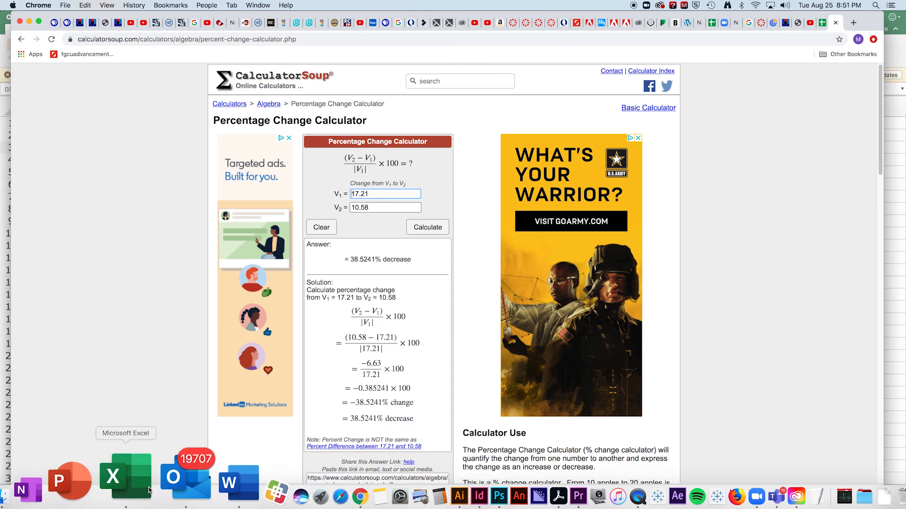
pyautogui.click(145, 490)
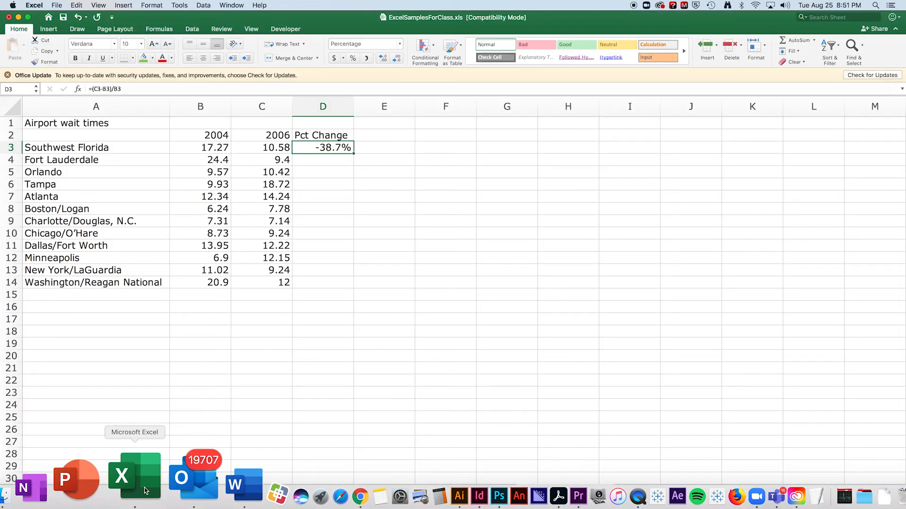
# - Return to Chrome, correct V1 to 17.27 and recalculate the percentage change, then switch back to Excel
pyautogui.click(282, 503)
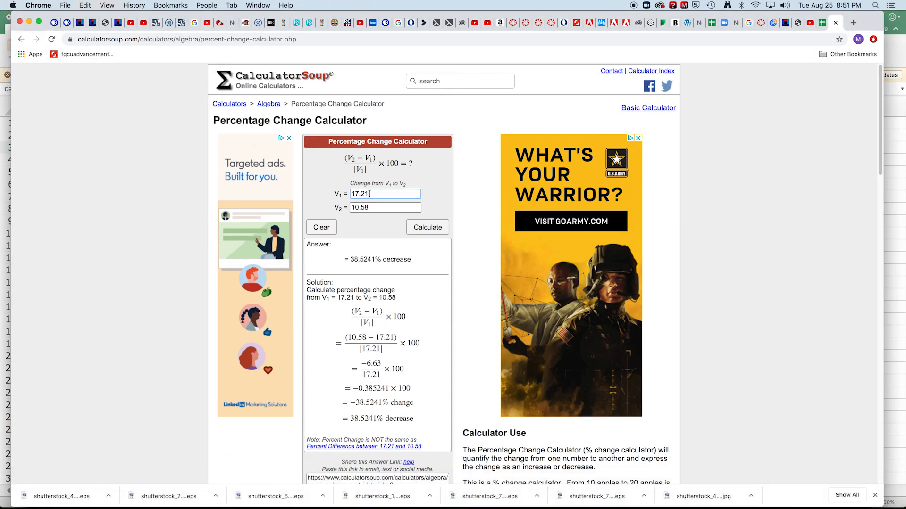
pyautogui.press('BackSpace')
pyautogui.write('7')
pyautogui.press('Return')
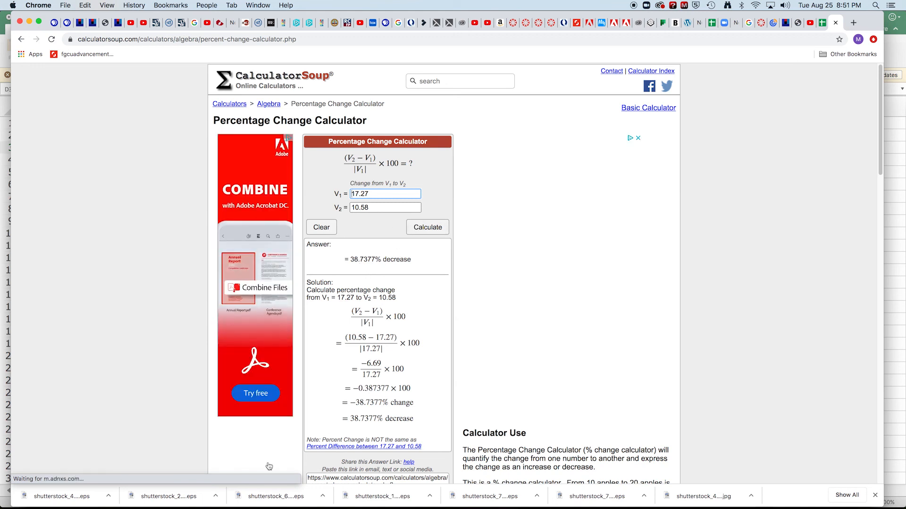
pyautogui.moveTo(323, 486)
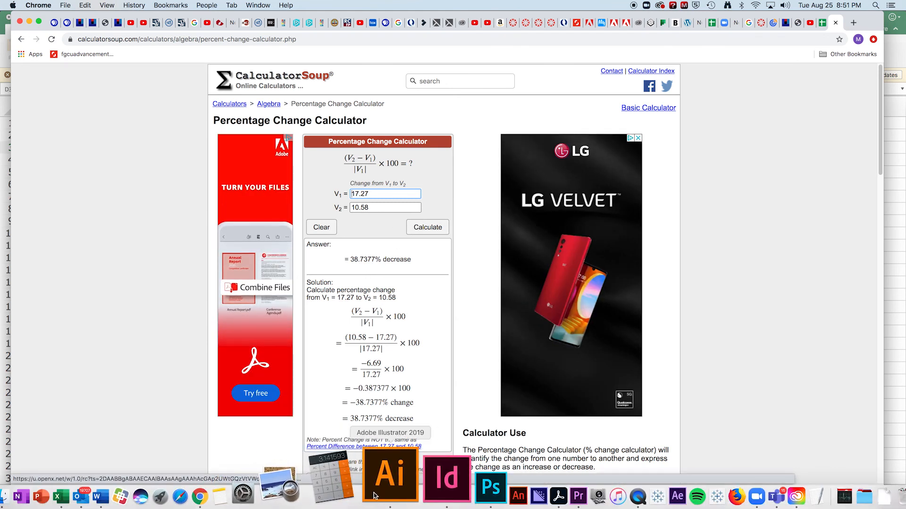
pyautogui.click(140, 480)
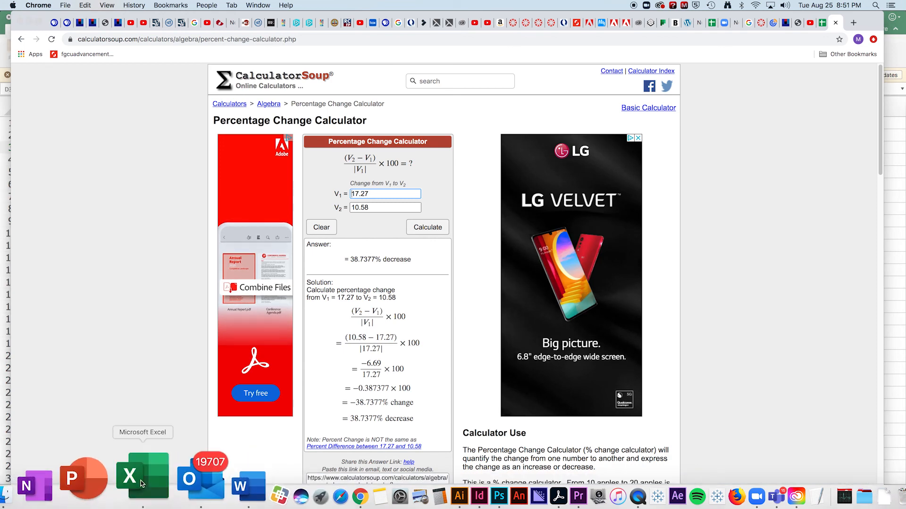